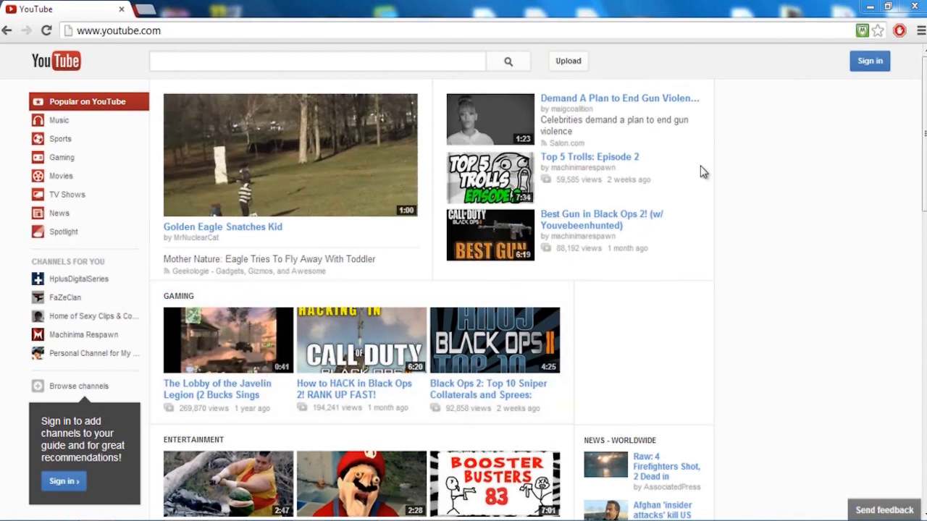
Step: Open the developer tools console on the YouTube page via Inspect
{"action": "right_click", "coordinate": [752, 208]}
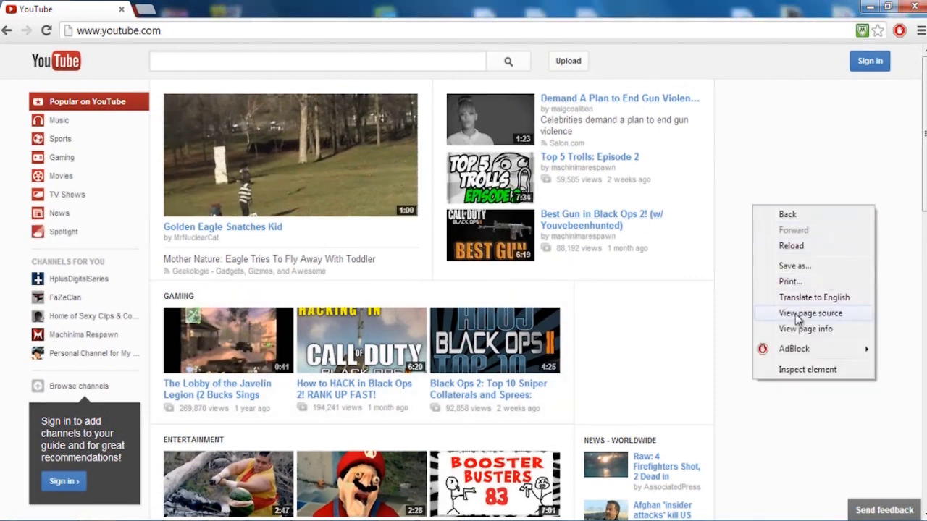
{"action": "left_click", "coordinate": [796, 369]}
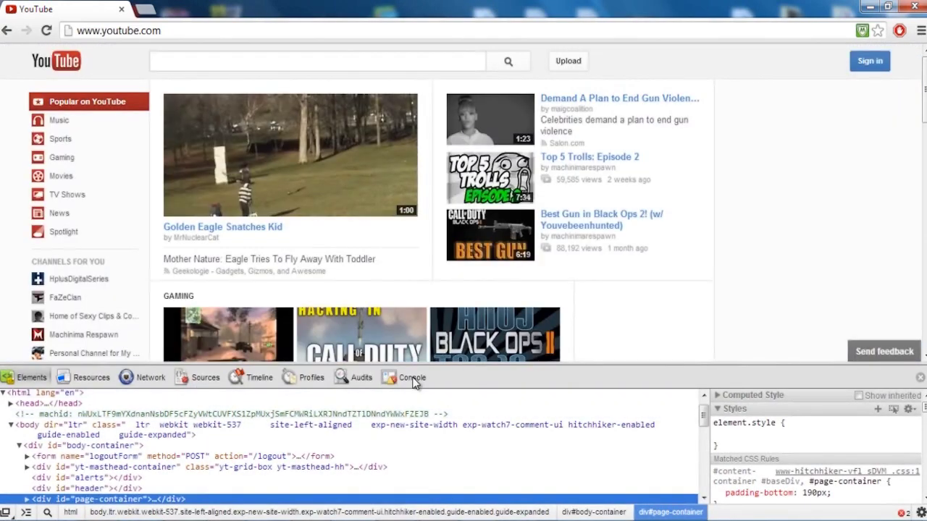
{"action": "left_click", "coordinate": [412, 377]}
Step: Copy the document.cookie line from Notepad and run it in Chrome's console
{"action": "key", "text": "alt+Tab"}
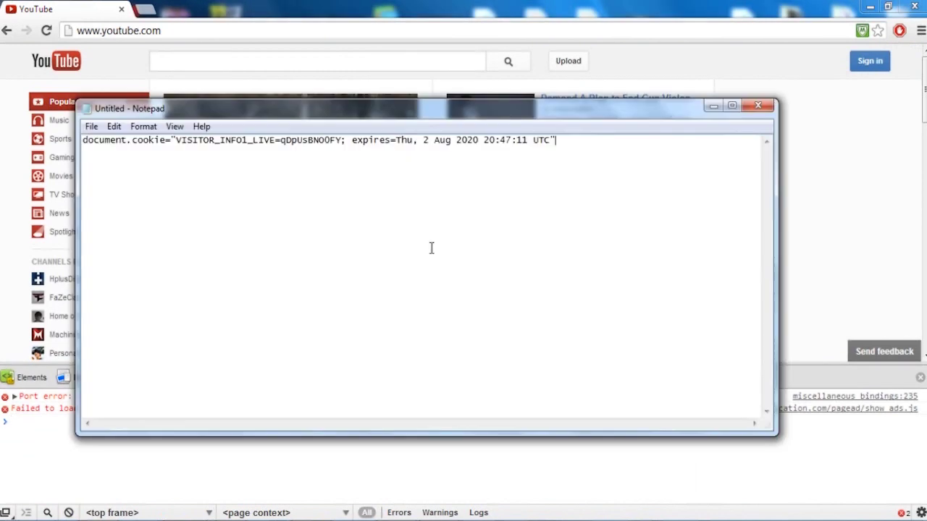
{"action": "mouse_move", "coordinate": [581, 160]}
{"action": "left_mouse_down"}
{"action": "mouse_move", "coordinate": [99, 140]}
{"action": "mouse_move", "coordinate": [4, 145]}
{"action": "left_mouse_up"}
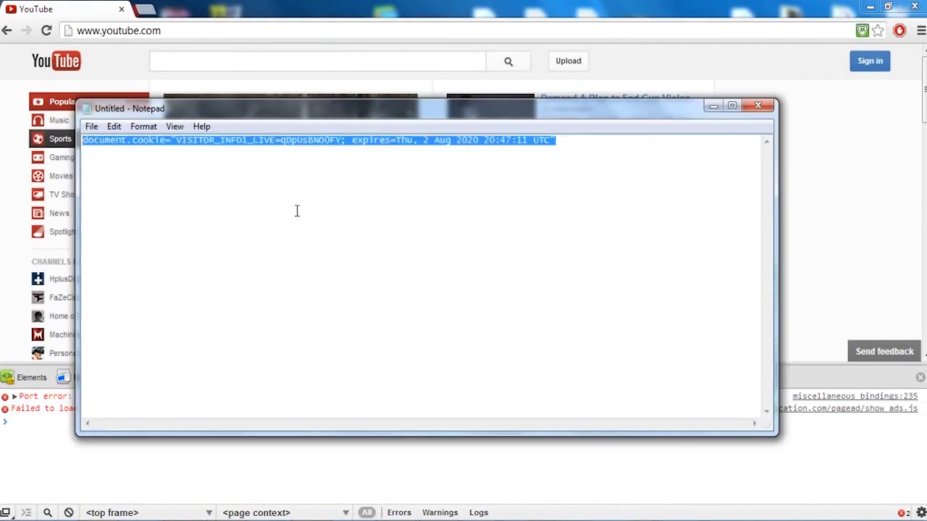
{"action": "left_click", "coordinate": [46, 438]}
{"action": "type", "text": "document.cookie=\"VISITOR_INFO1_LIVE=qDpUsBNO0FY; expires=Thu, 2 Aug 2020 20:47:11 UTC\""}
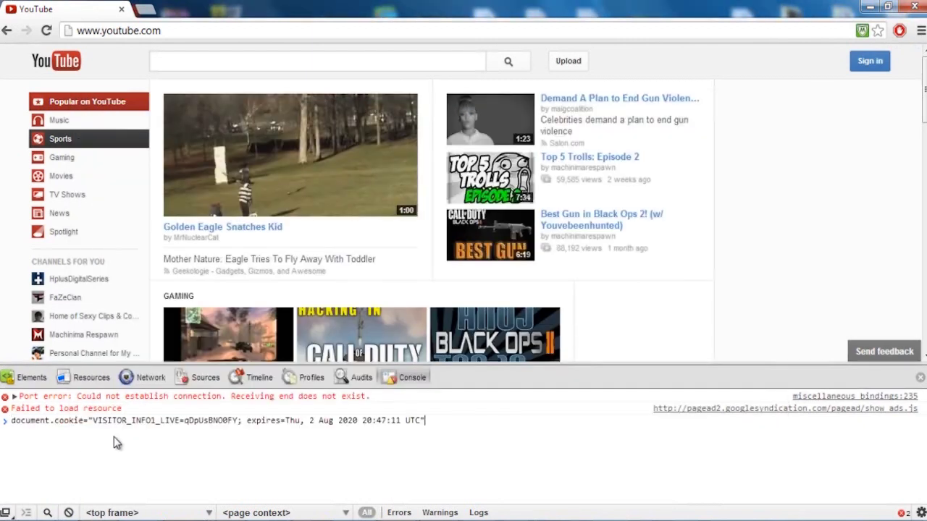
{"action": "key", "text": "Return"}
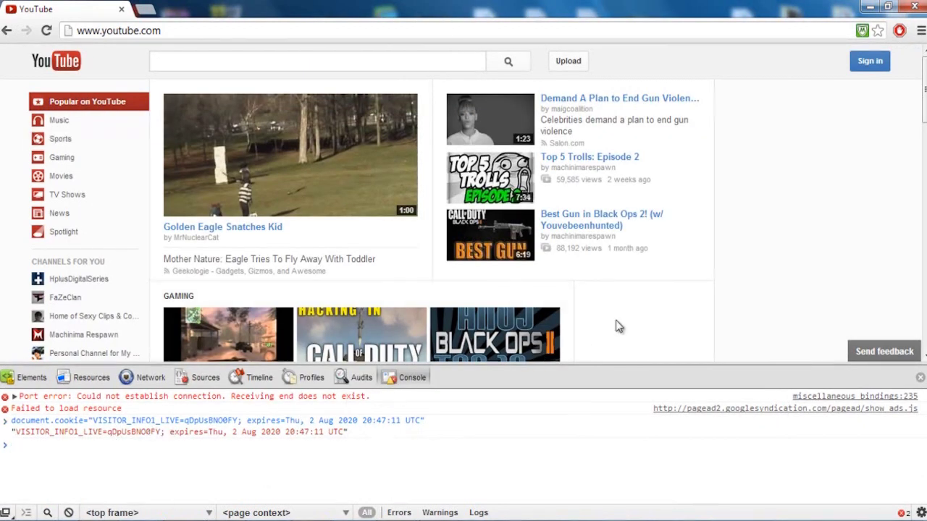
Step: Close and relaunch Chrome, then load youtube.com
{"action": "left_click", "coordinate": [903, 7]}
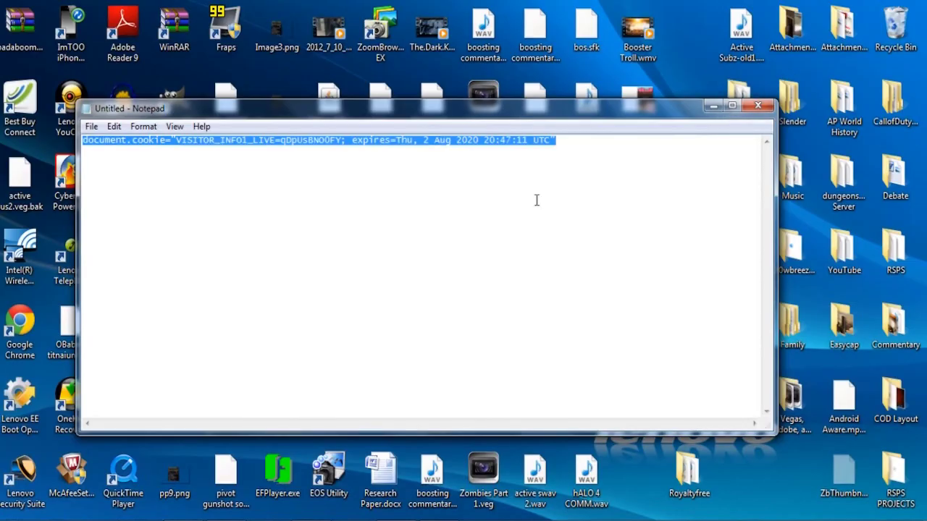
{"action": "left_click", "coordinate": [204, 446]}
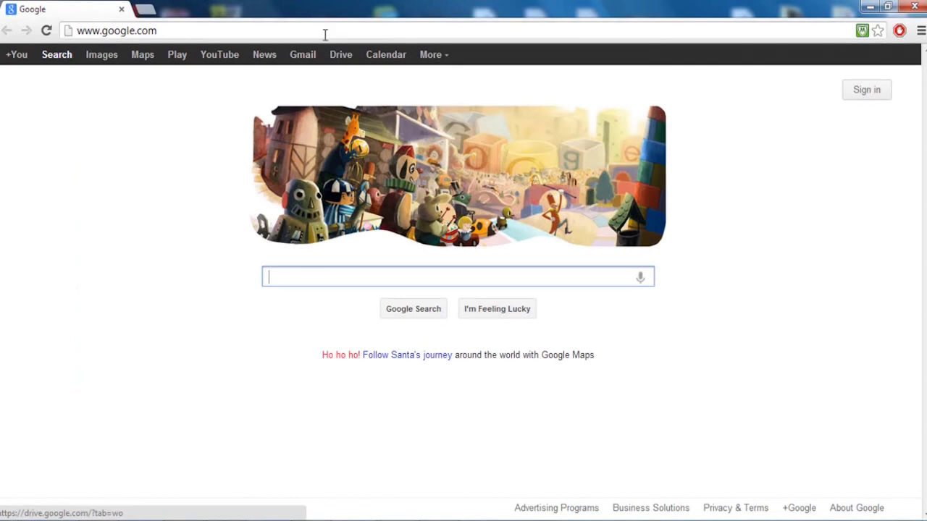
{"action": "left_click", "coordinate": [325, 32]}
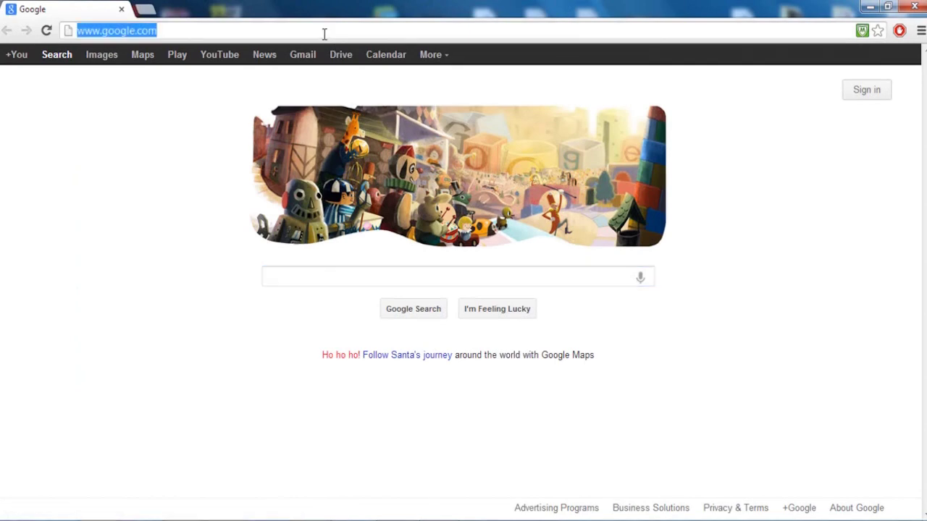
{"action": "type", "text": "youtube"}
{"action": "key", "text": "Return"}
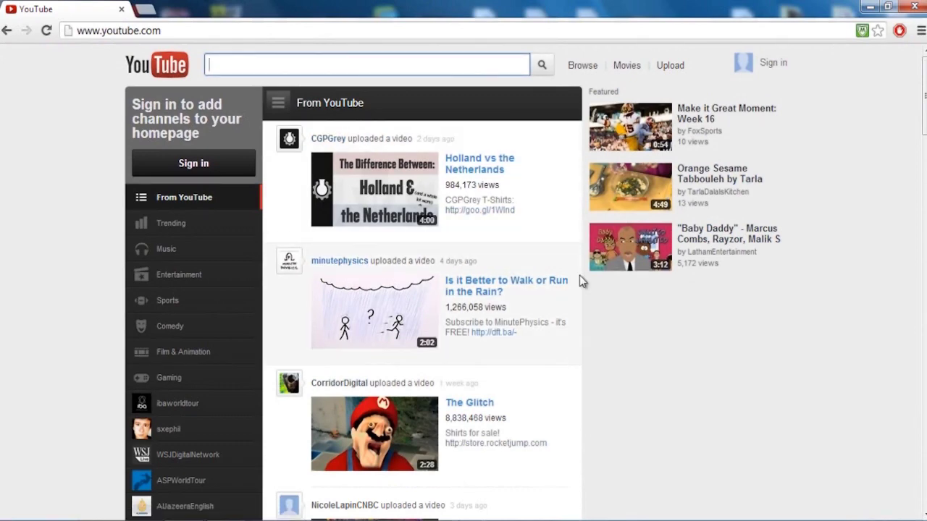
{"action": "scroll", "coordinate": [583, 283], "scroll_direction": "down", "scroll_amount": 8}
{"action": "scroll", "coordinate": [583, 284], "scroll_direction": "down", "scroll_amount": 8}
{"action": "scroll", "coordinate": [583, 284], "scroll_direction": "down", "scroll_amount": 8}
{"action": "scroll", "coordinate": [583, 284], "scroll_direction": "up", "scroll_amount": 20}
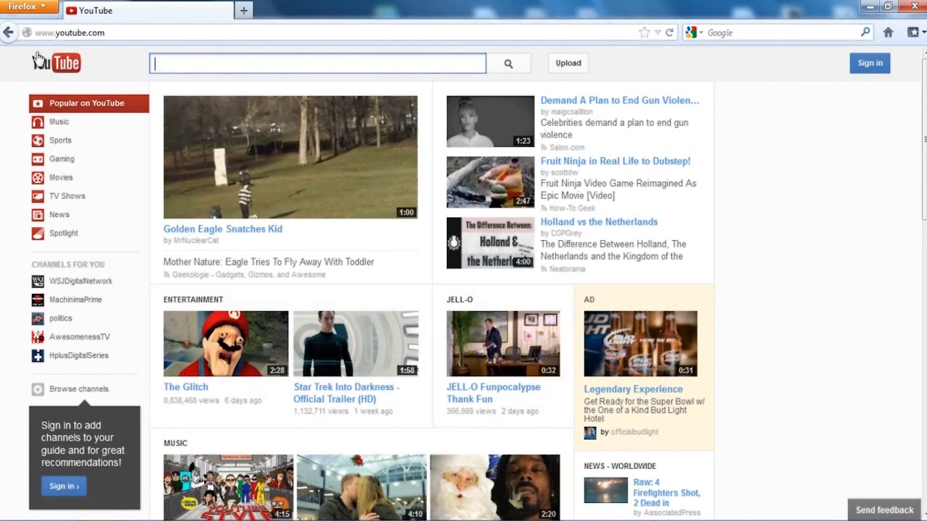
Step: Open Firefox's Web Console and run the pasted VISITOR_INFO1_LIVE cookie line
{"action": "left_click", "coordinate": [42, 8]}
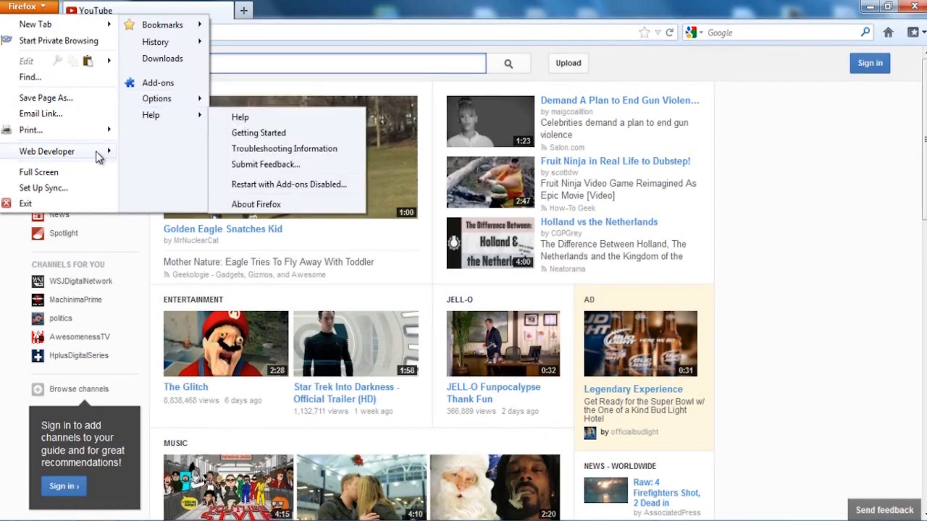
{"action": "mouse_move", "coordinate": [47, 152]}
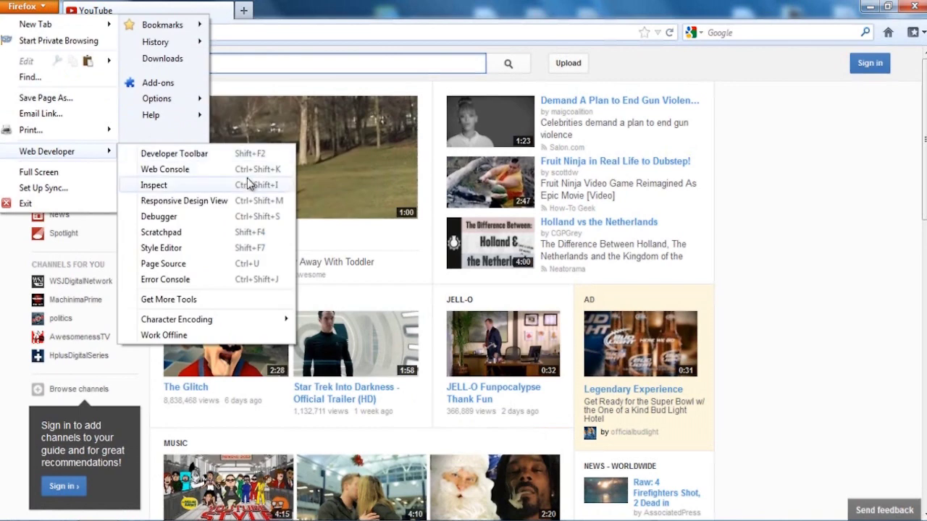
{"action": "left_click", "coordinate": [214, 172]}
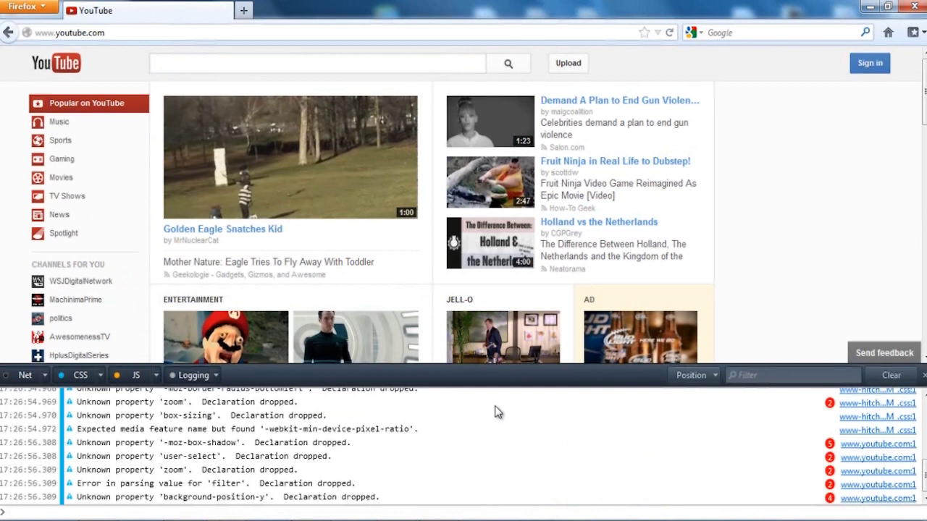
{"action": "type", "text": "document.cookie=\"VISITOR_INFO1_LIVE=qDpUsBNO0FY; expires=Thu, 2 Aug 2020 20:47:11 UTC\""}
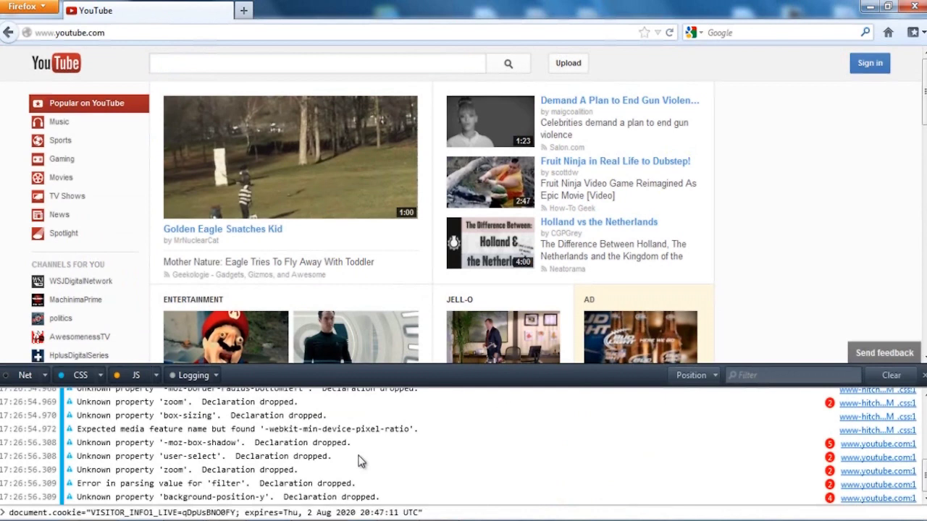
{"action": "key", "text": "Return"}
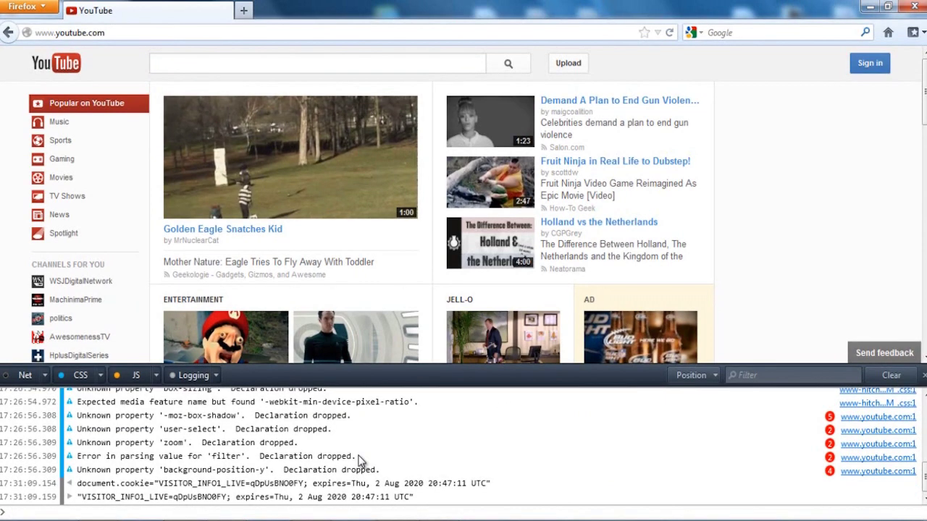
Step: Restart Firefox and load youtube.com
{"action": "left_click", "coordinate": [915, 7]}
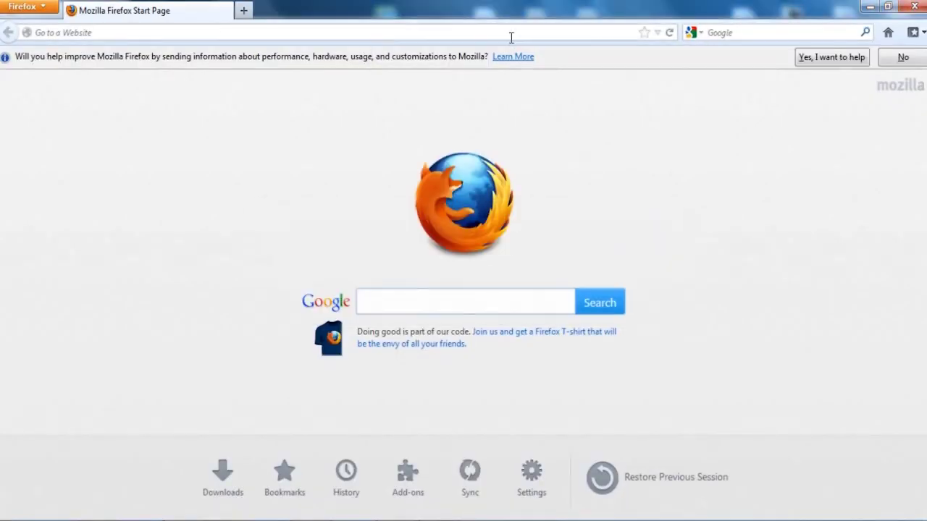
{"action": "type", "text": "youtube.com"}
{"action": "key", "text": "Return"}
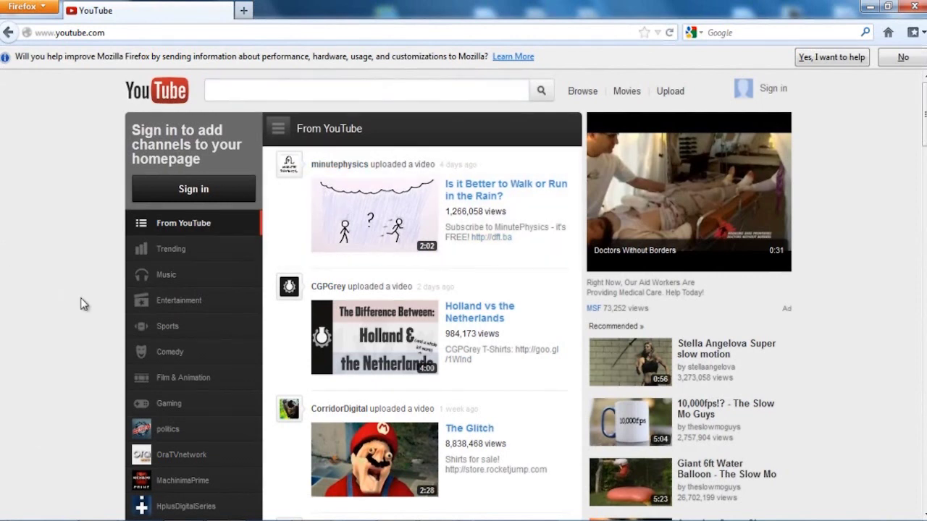
{"action": "scroll", "coordinate": [80, 300], "scroll_direction": "down", "scroll_amount": 5}
{"action": "scroll", "coordinate": [79, 300], "scroll_direction": "down", "scroll_amount": 5}
{"action": "scroll", "coordinate": [79, 301], "scroll_direction": "down", "scroll_amount": 3}
{"action": "scroll", "coordinate": [80, 301], "scroll_direction": "up", "scroll_amount": 10}
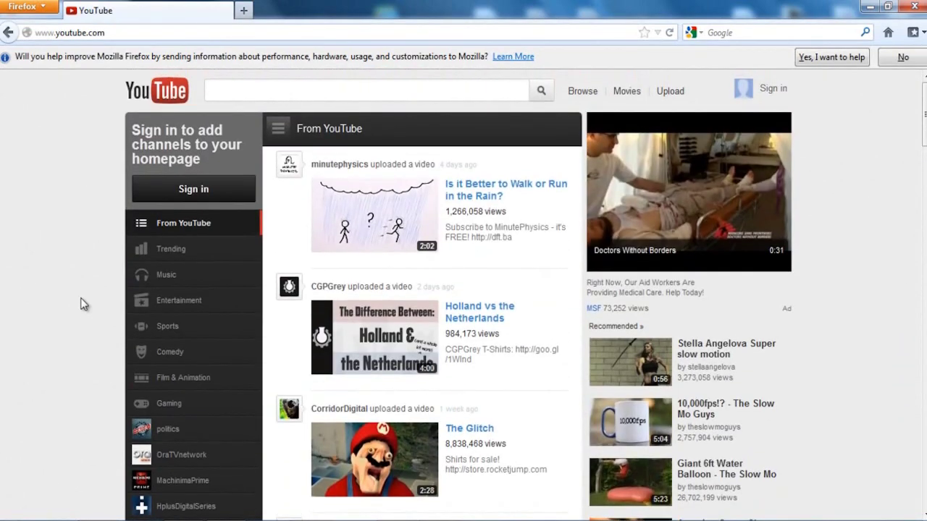